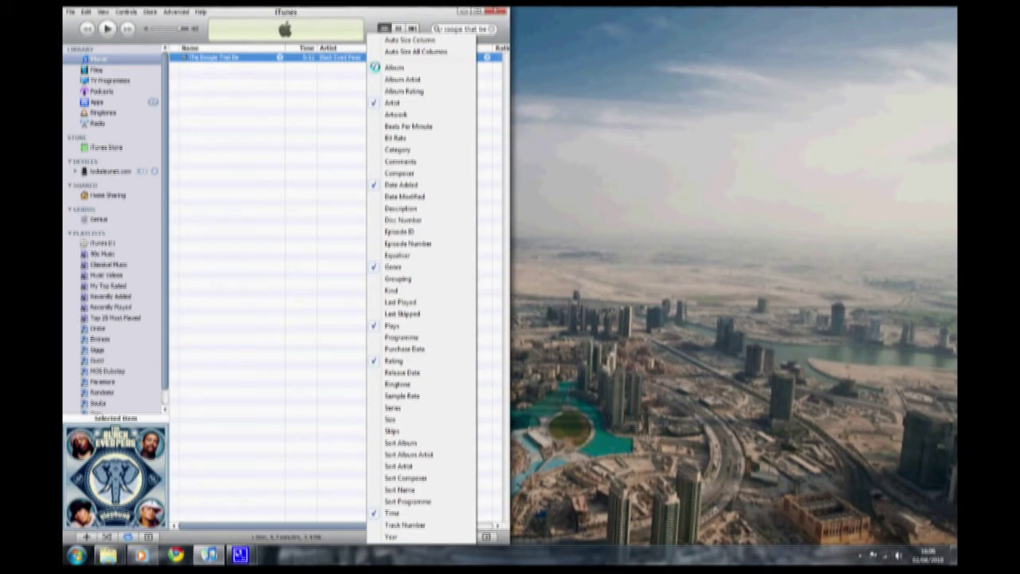
Add the Kind column so each track's file type appears beside its name
click(437, 291)
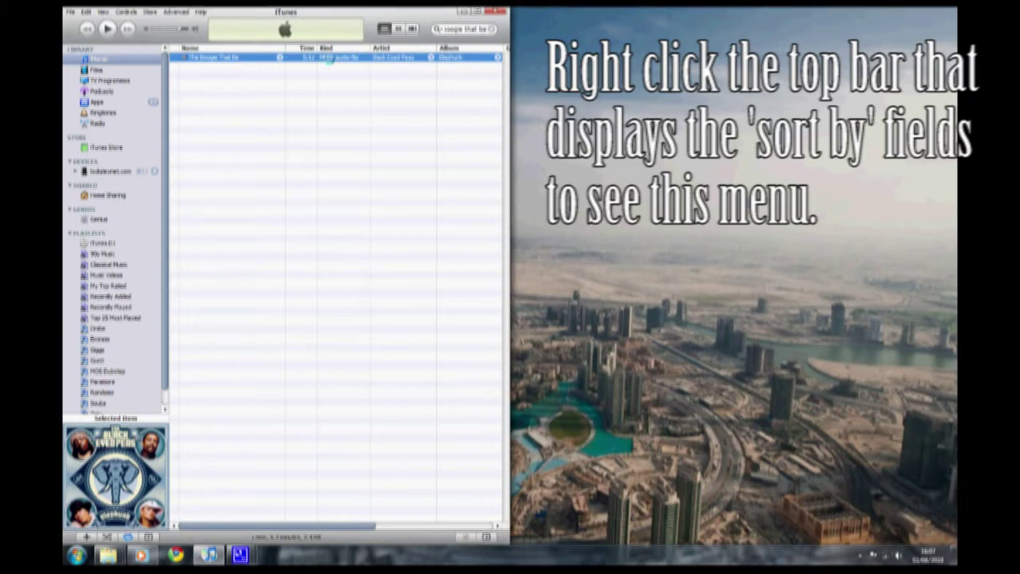
Open Get Info for 'The Boogie That Be', which shows it is an MPEG audio file
right_click(329, 61)
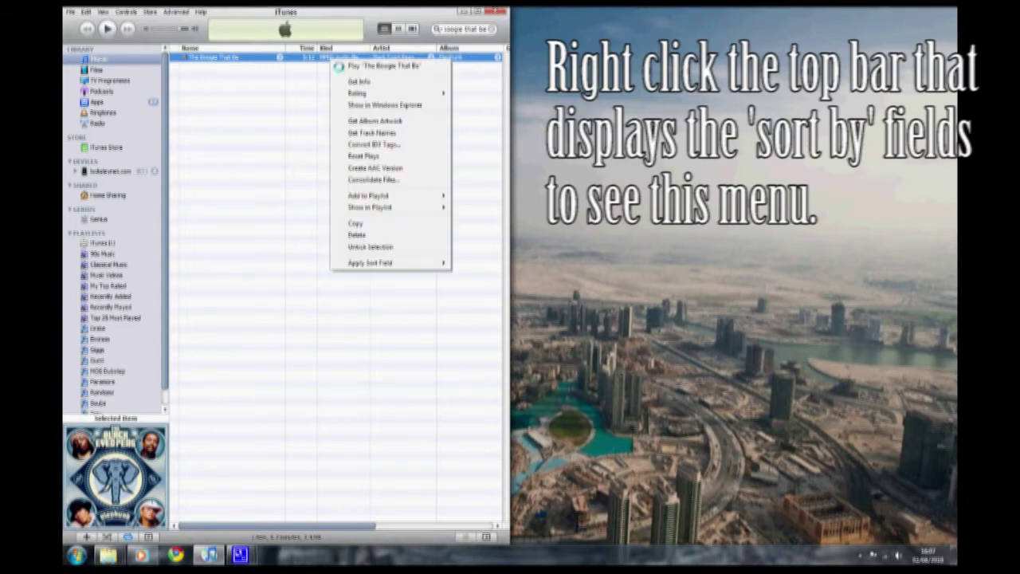
click(346, 80)
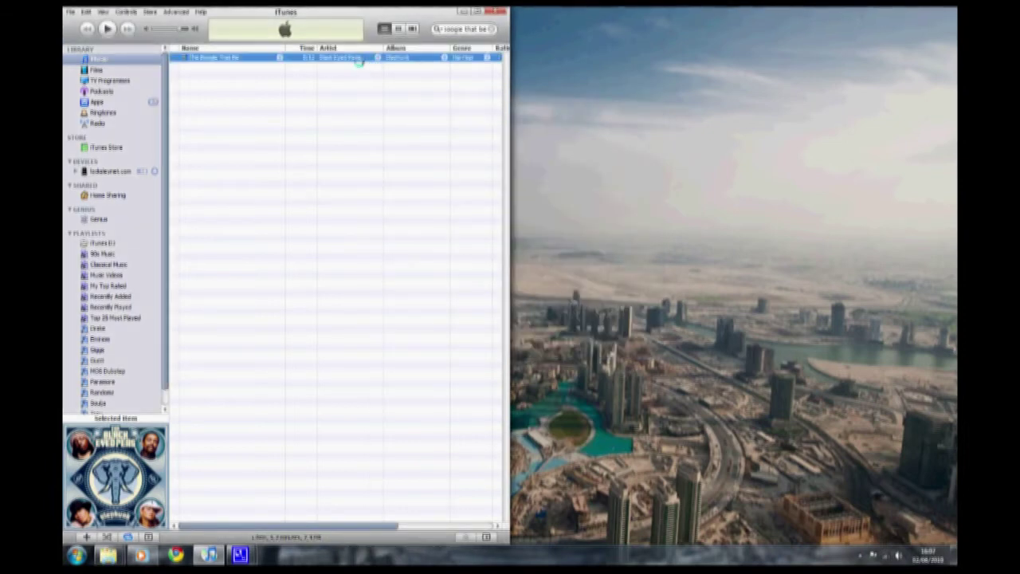
right_click(359, 63)
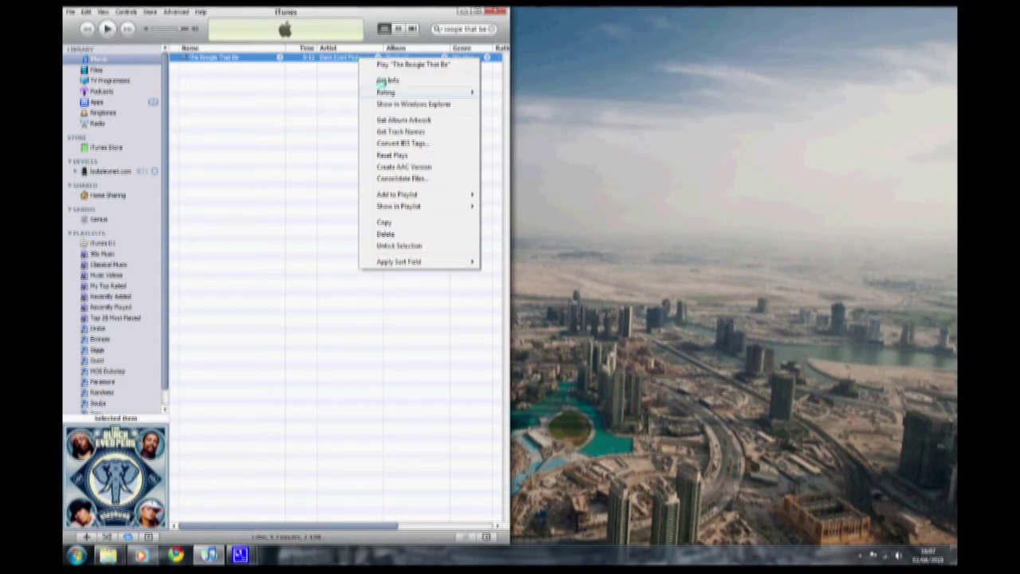
click(417, 81)
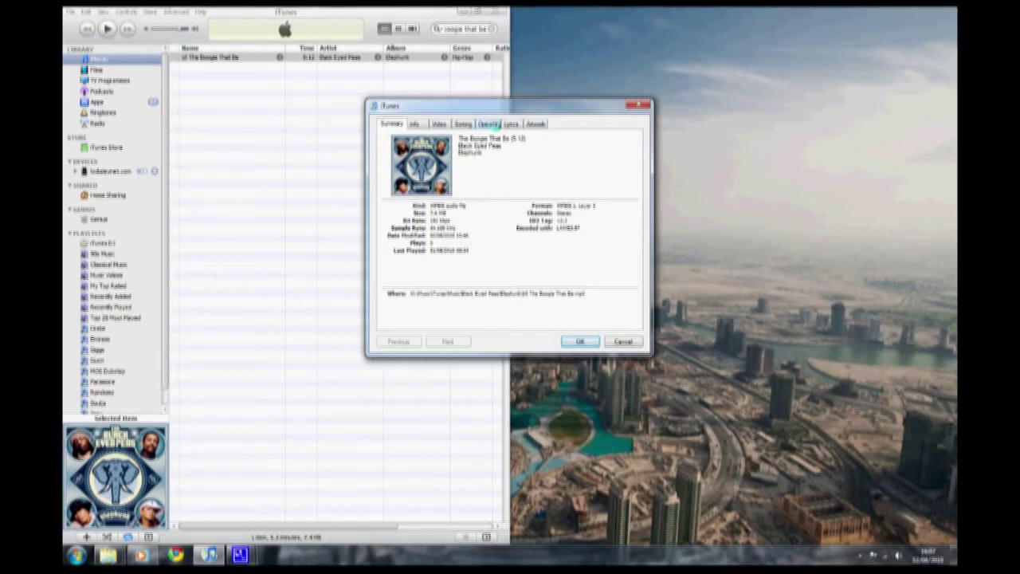
In Options, set the song's start time to 0:27 and its stop time just under one minute
click(488, 125)
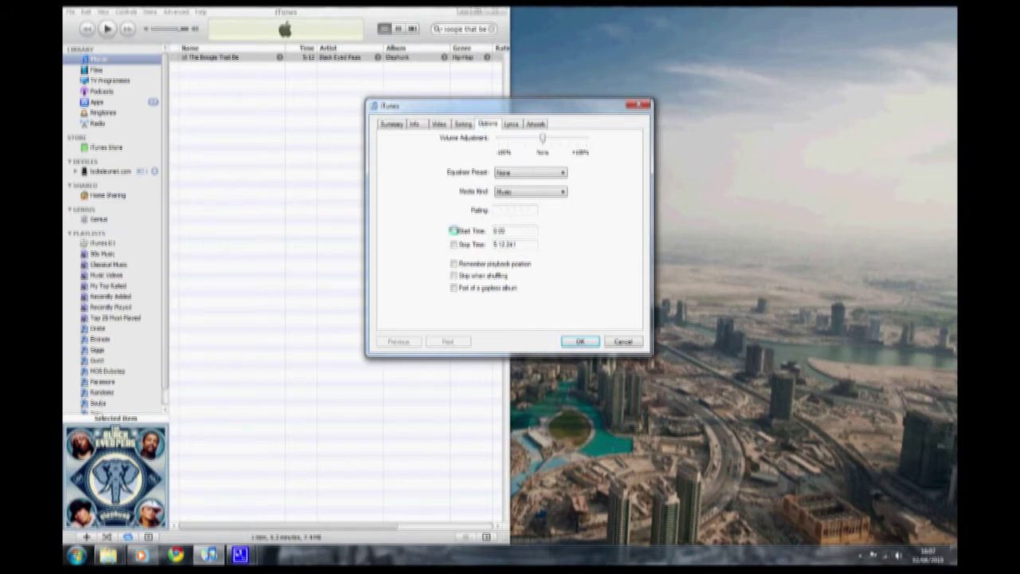
click(453, 230)
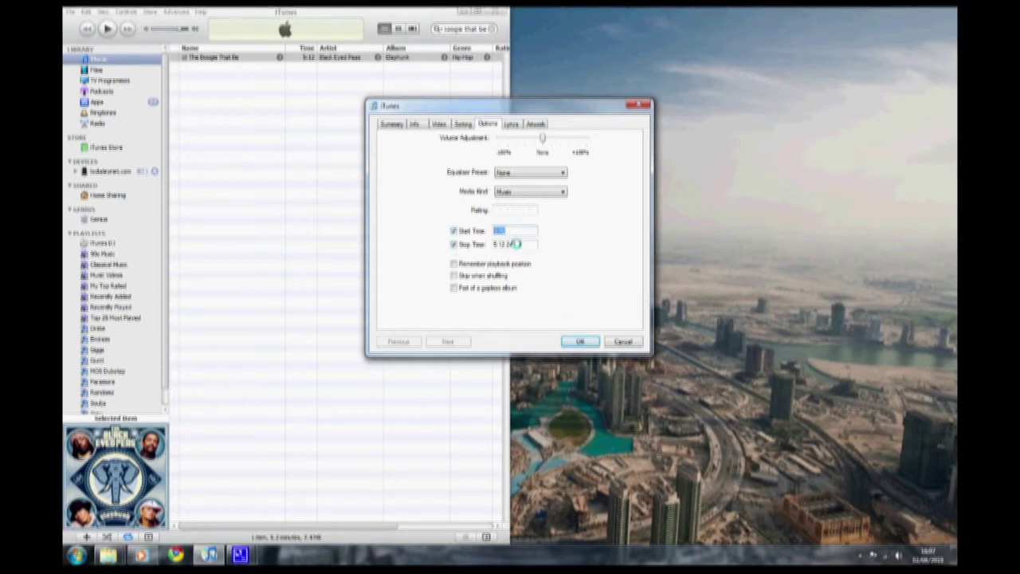
key(Tab)
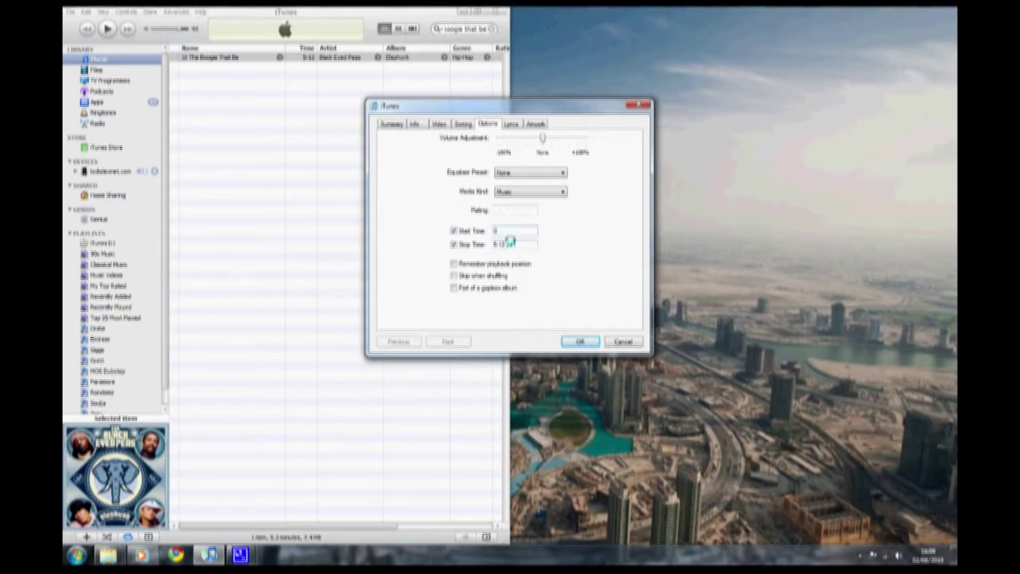
text(:27)
key(Tab)
text(0:55)
click(576, 340)
Create an AAC version of the trimmed song from the Advanced menu
click(174, 12)
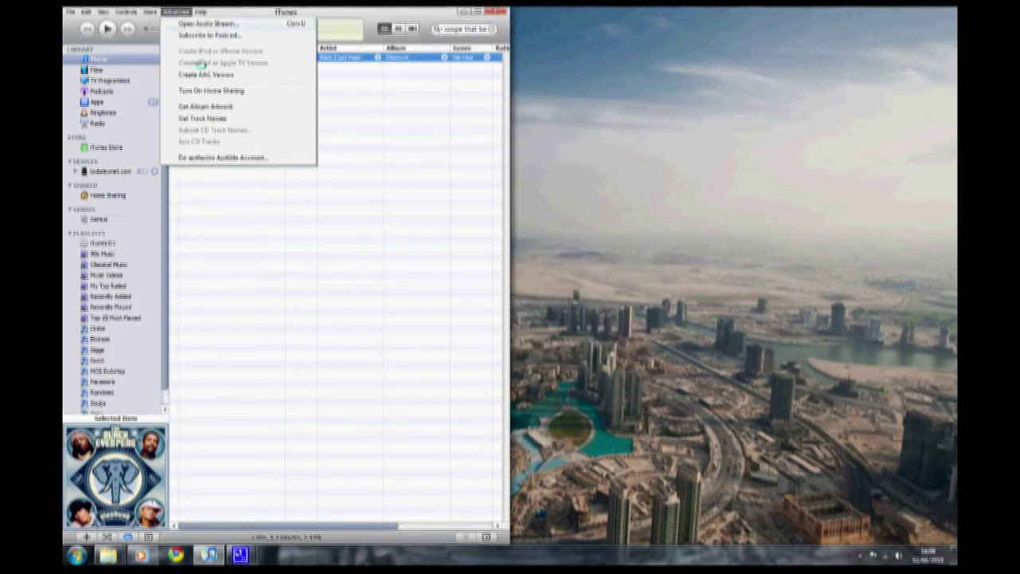
click(251, 76)
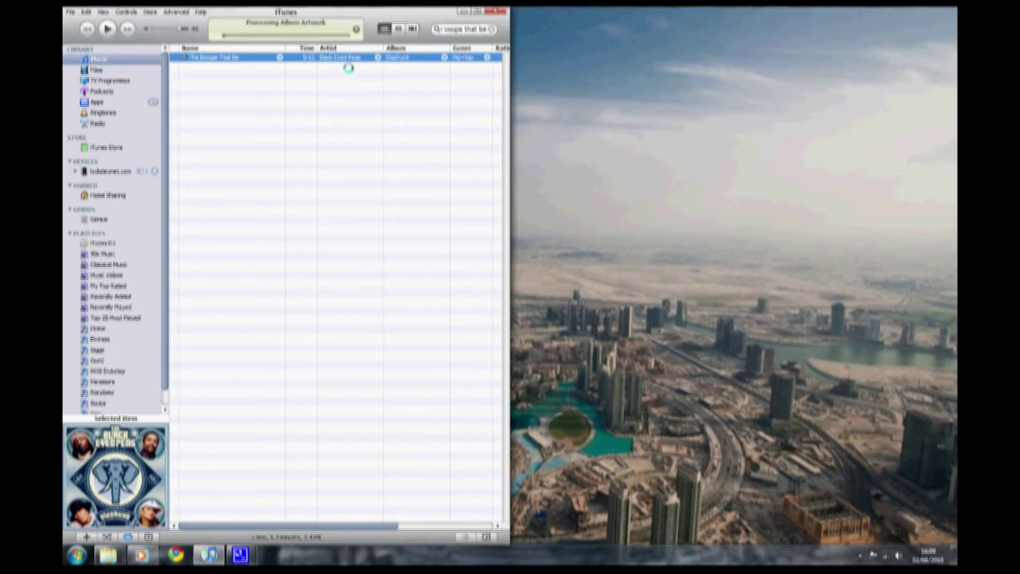
Check the info of the new 0:30 AAC copy, then close it
click(325, 58)
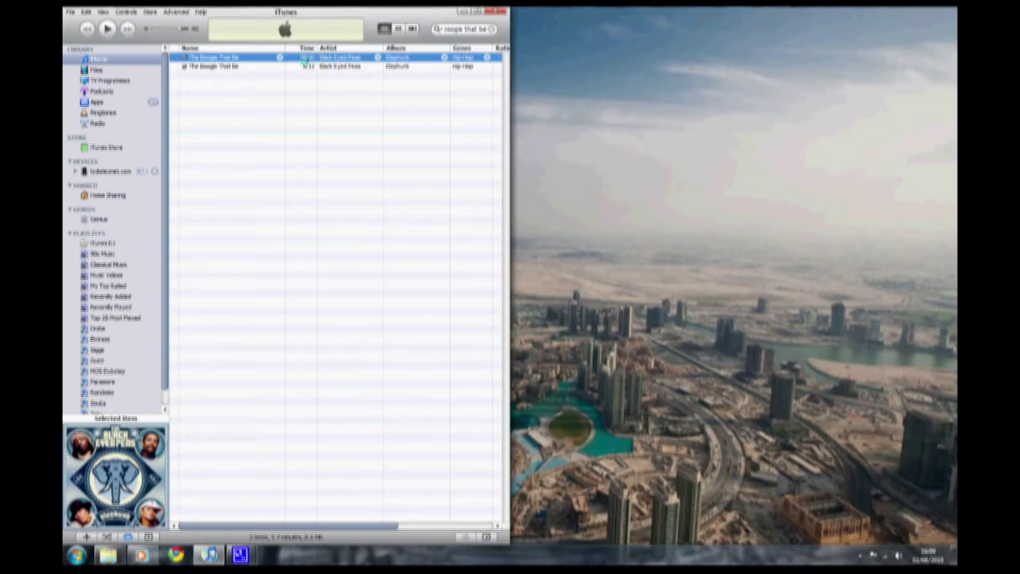
right_click(305, 59)
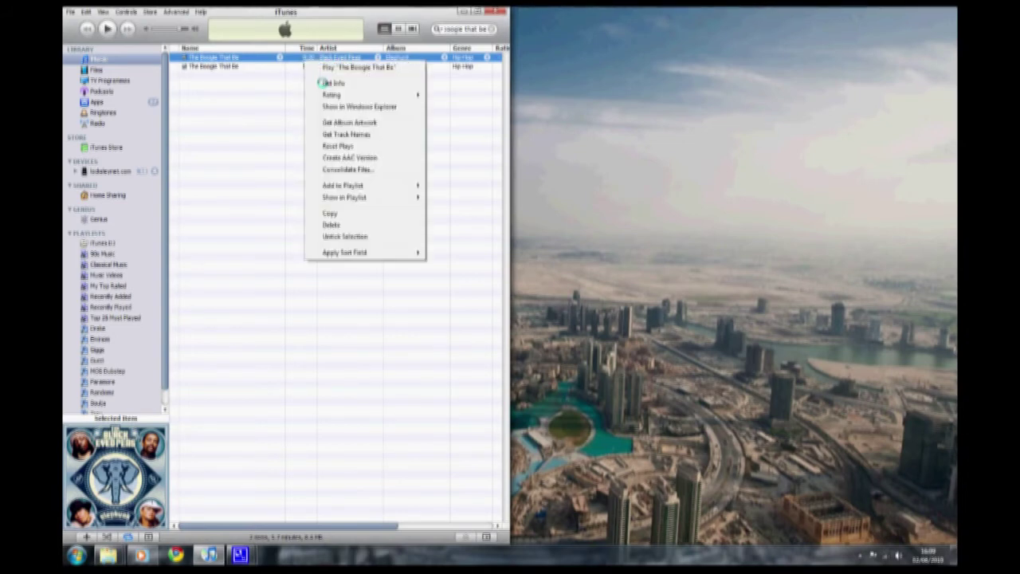
click(322, 83)
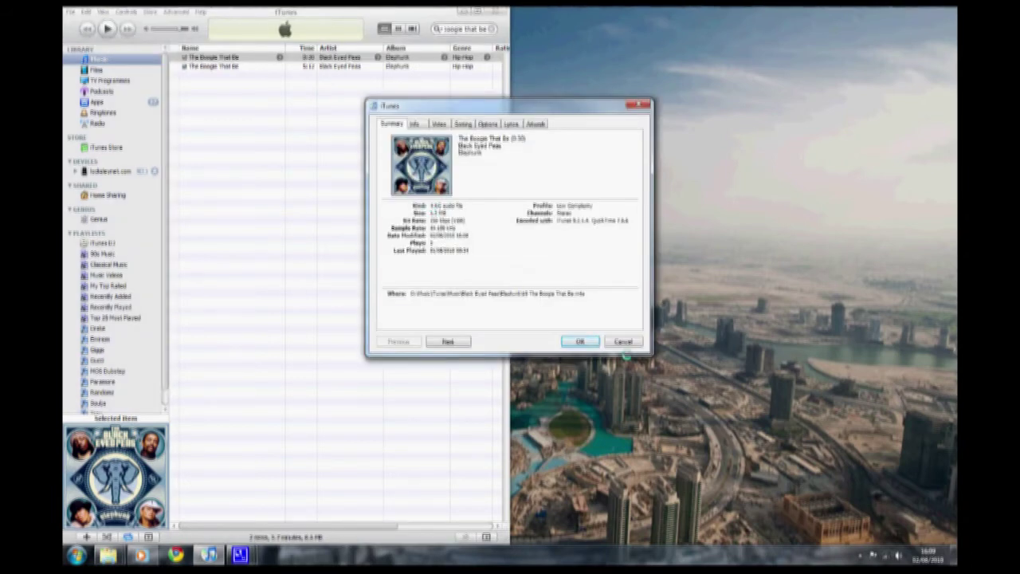
click(623, 341)
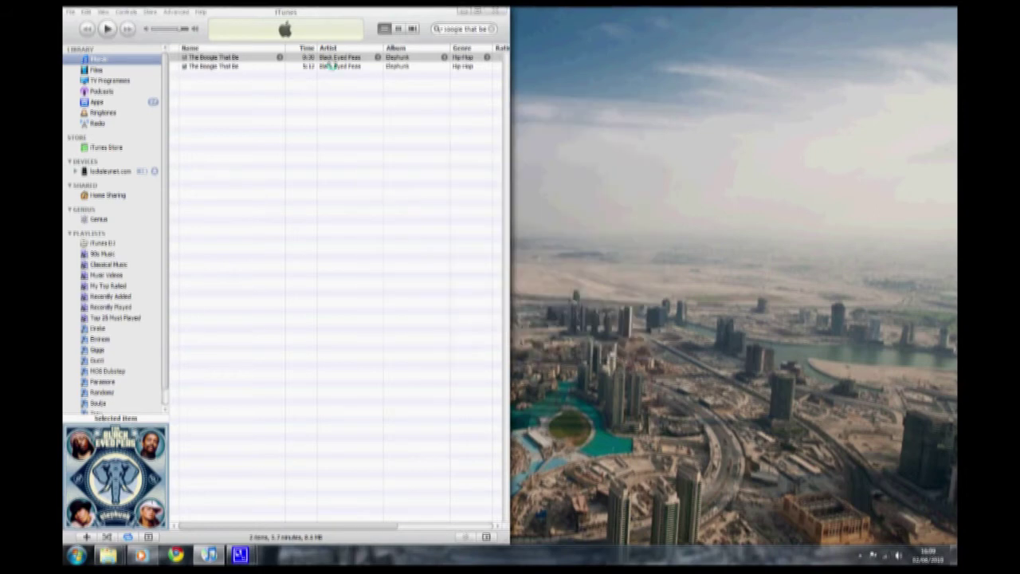
Clear the original song's start and stop times so it plays full length again
click(331, 66)
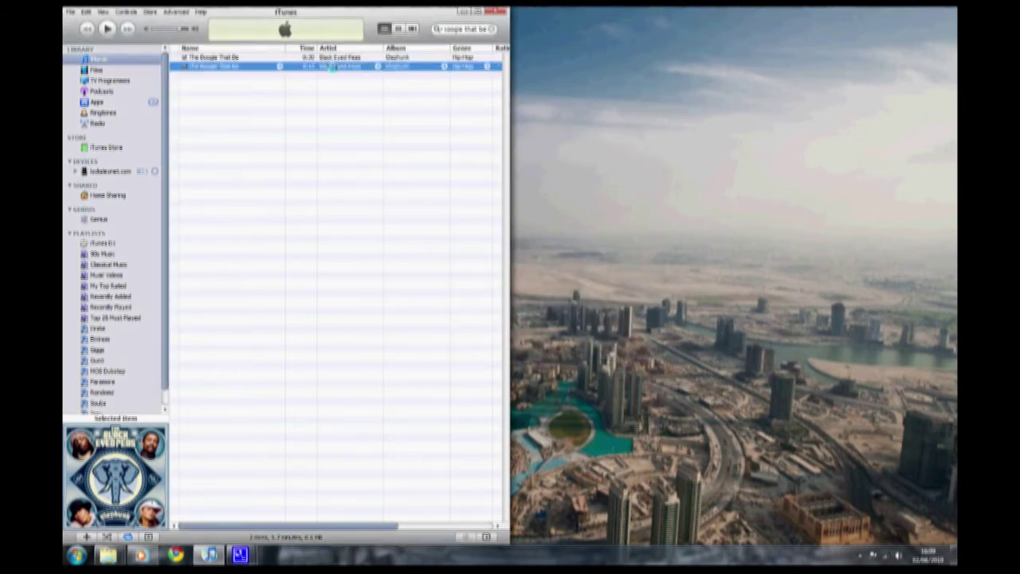
right_click(331, 68)
click(357, 90)
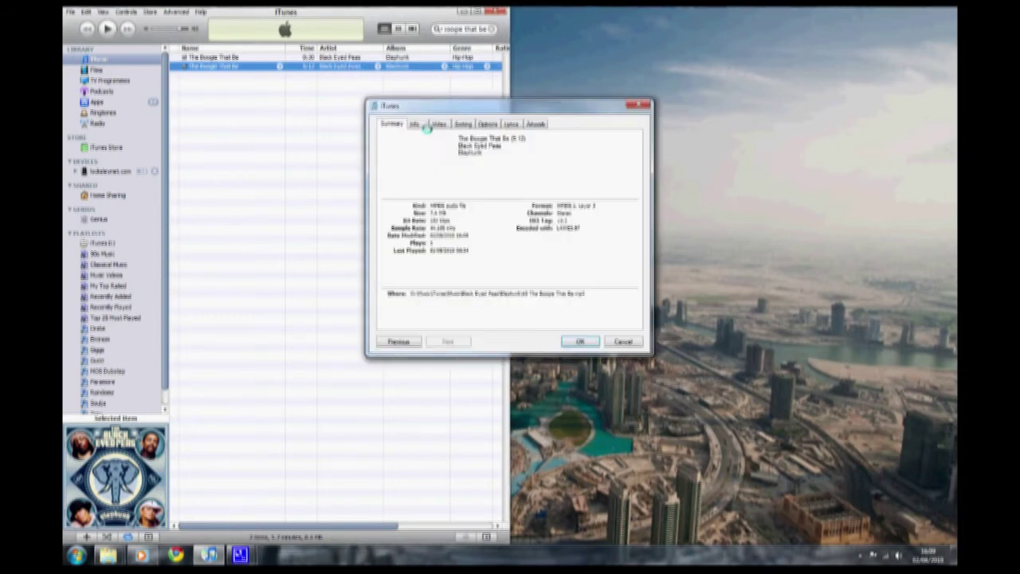
click(487, 124)
click(455, 231)
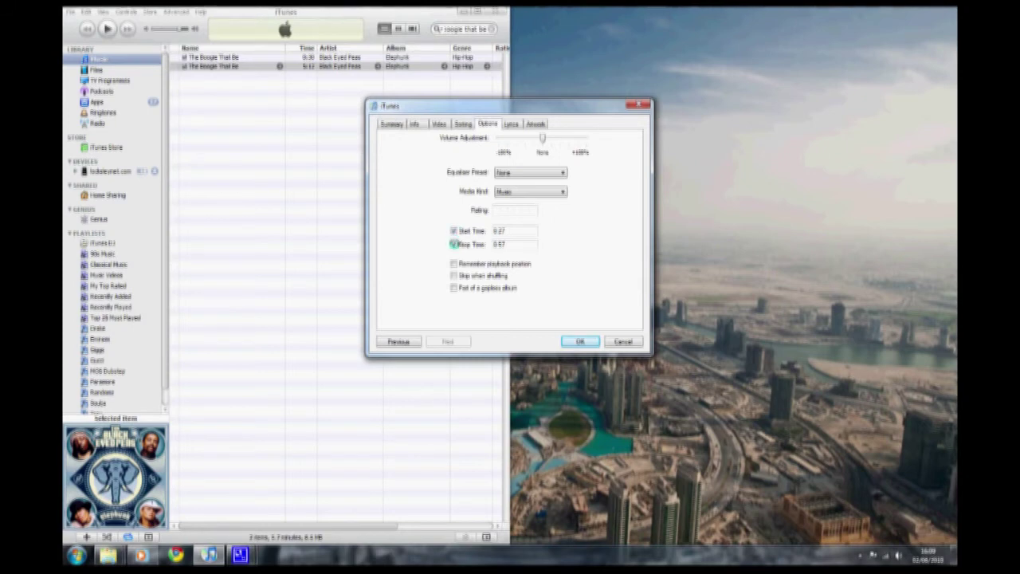
click(454, 231)
click(579, 341)
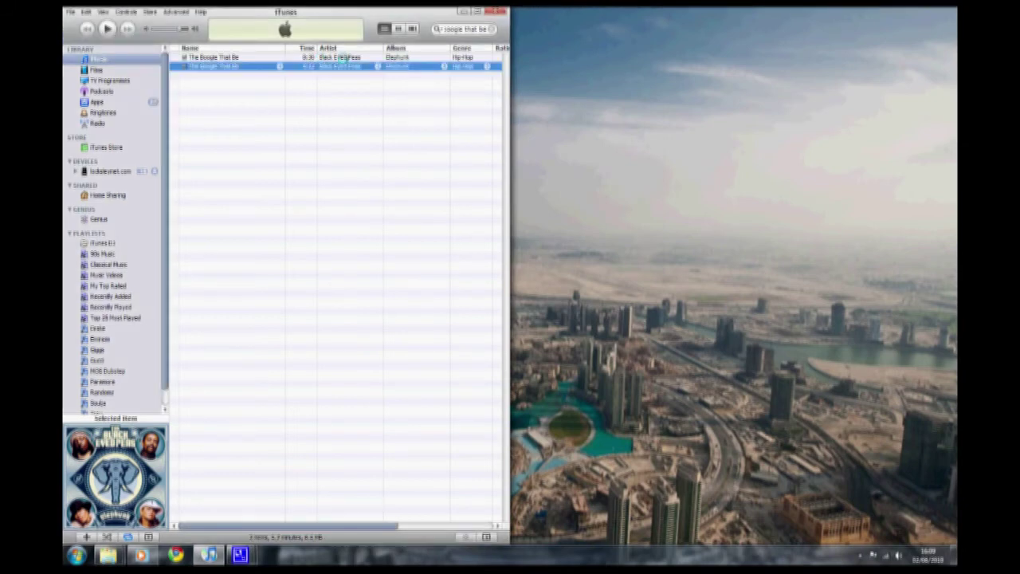
click(348, 57)
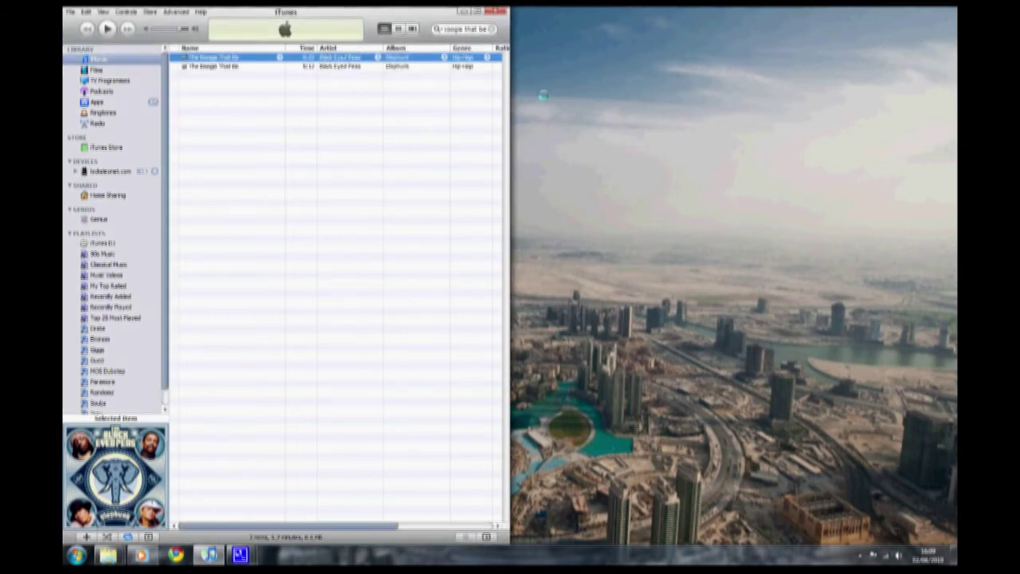
Copy the AAC clip to the desktop and rename it '10 The Boogie That Be.m4r'
drag(543, 95, 638, 158)
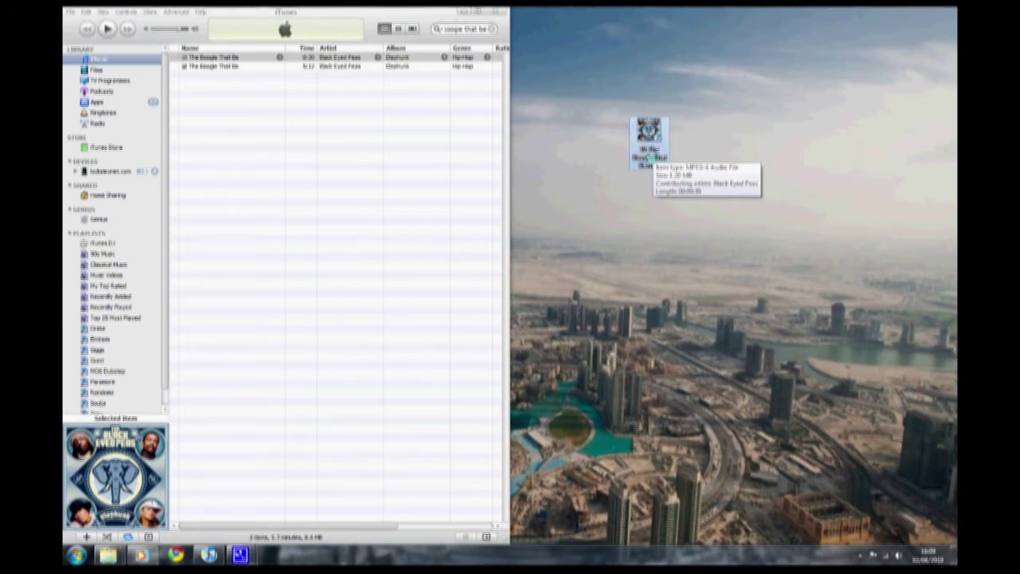
click(650, 157)
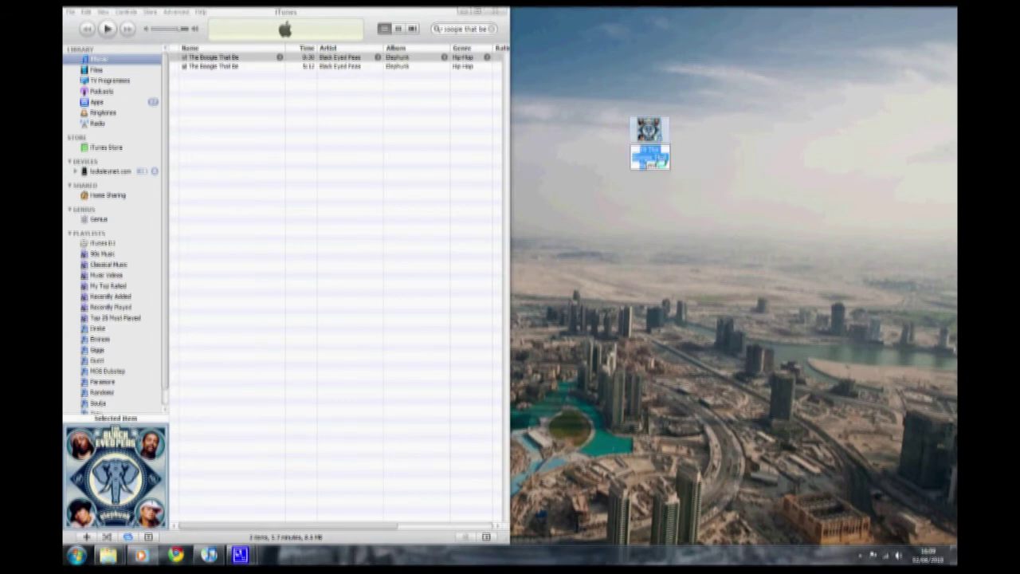
key(End)
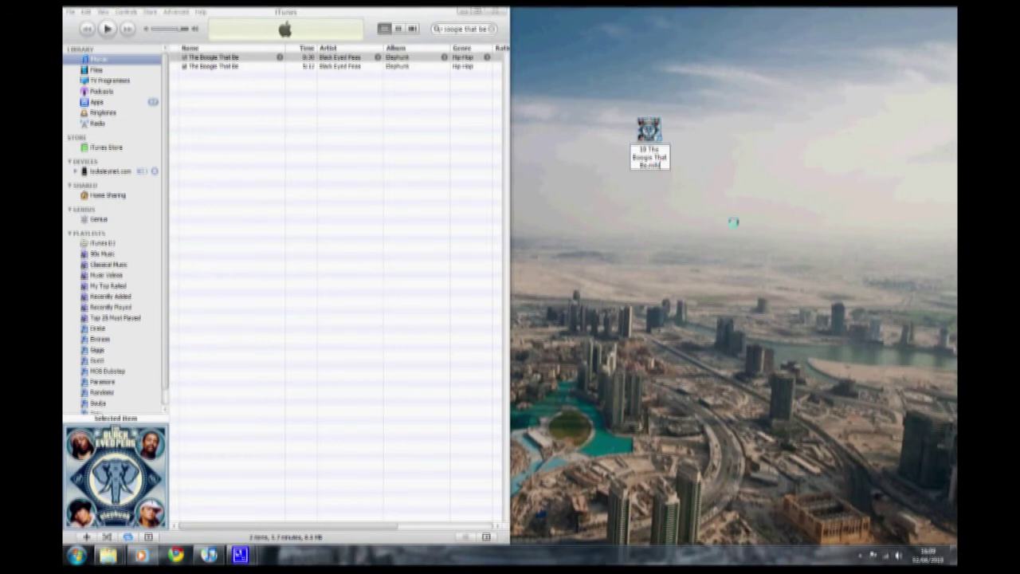
key(Return)
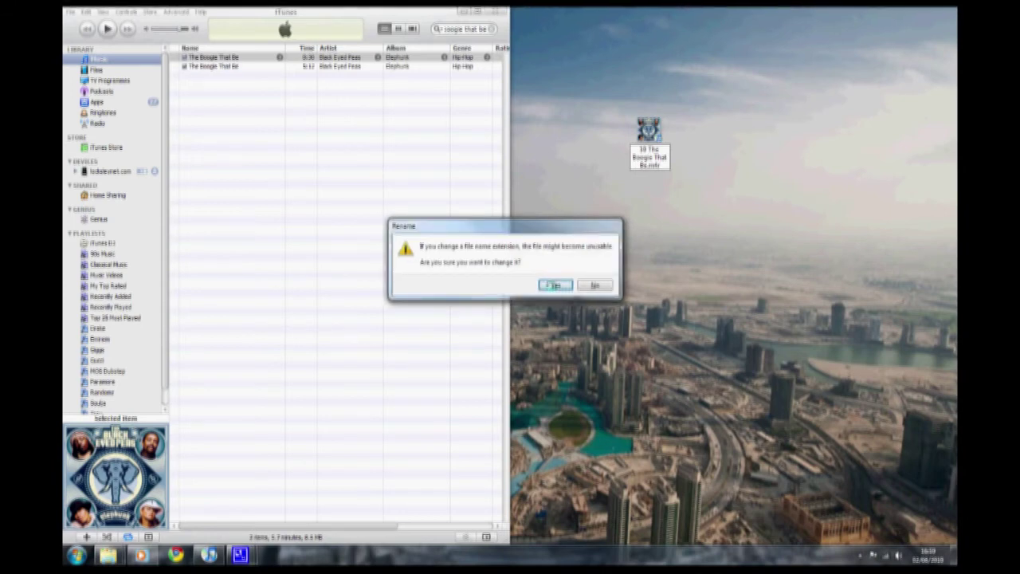
click(553, 285)
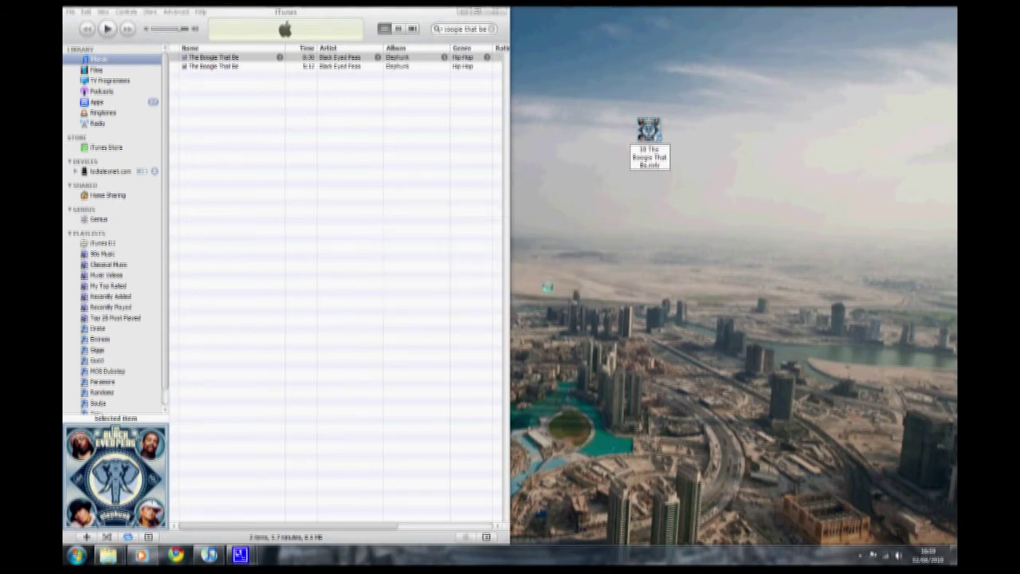
Delete the AAC clip from the library to the Recycle Bin and drag the .m4r file into iTunes
click(602, 223)
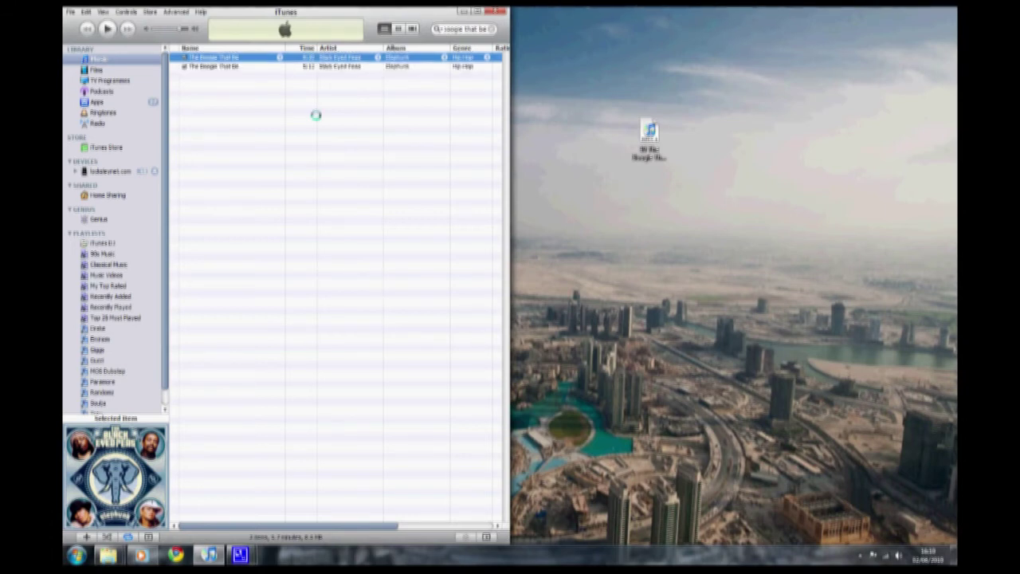
key(Delete)
click(508, 226)
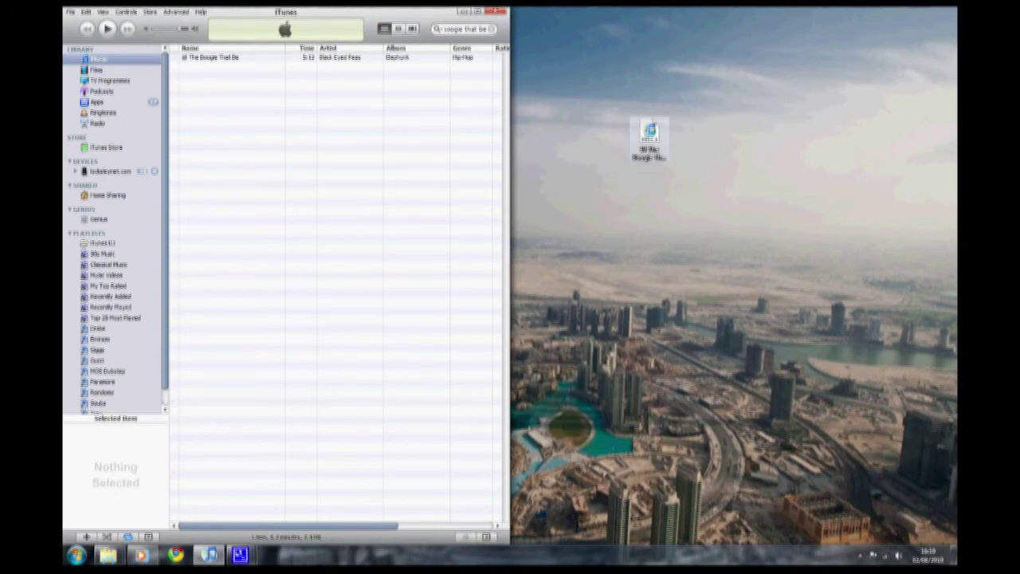
click(649, 137)
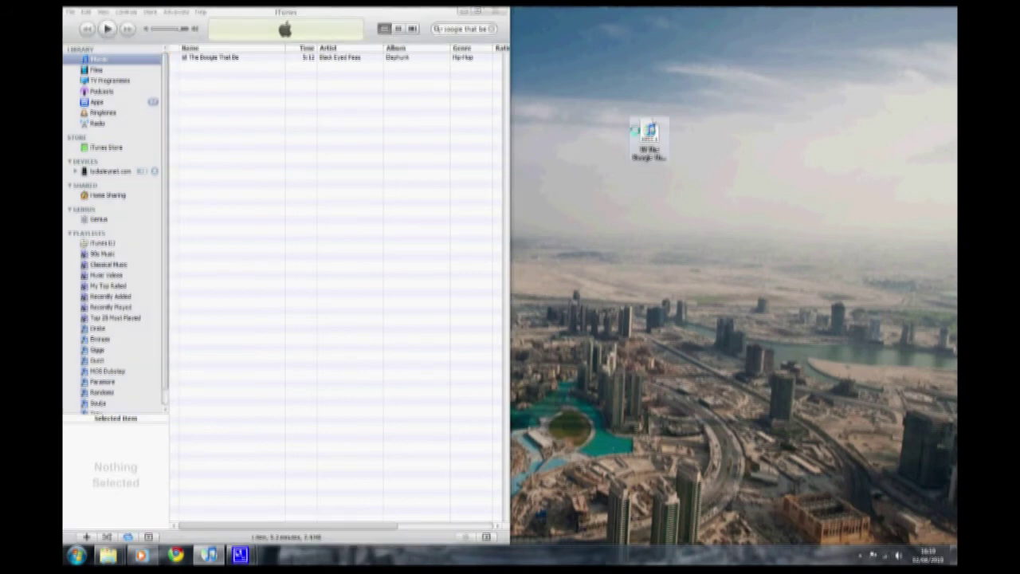
drag(635, 131, 91, 57)
Select the new 'The Boogie That Be' ringtone and open the iPhone's ringtone sync settings
click(112, 112)
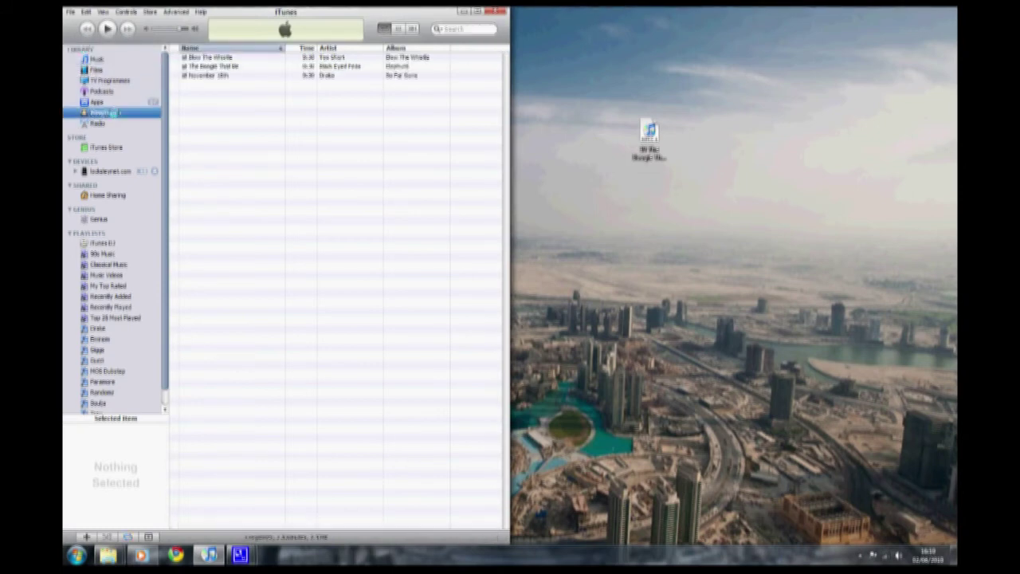
click(446, 65)
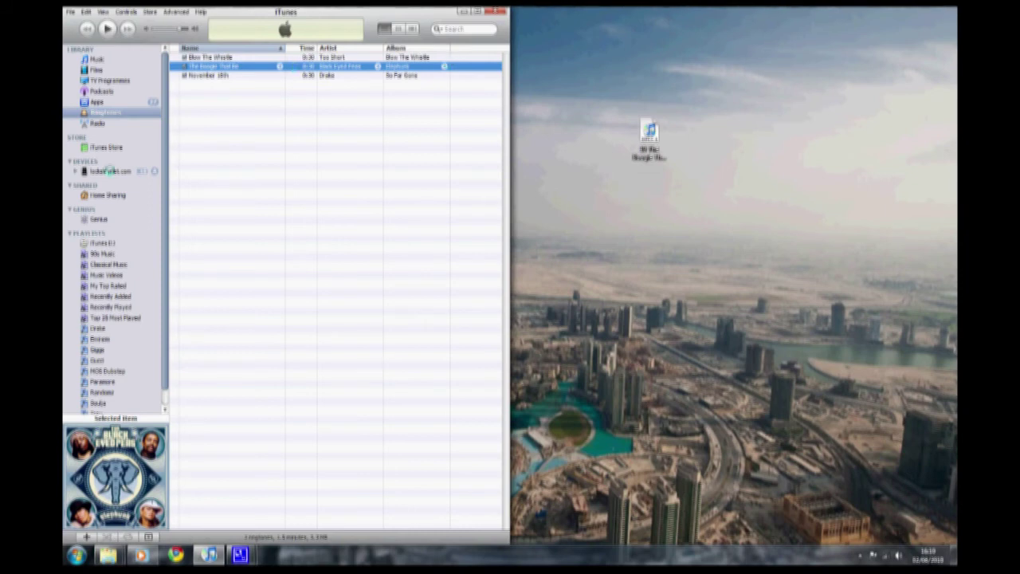
click(110, 170)
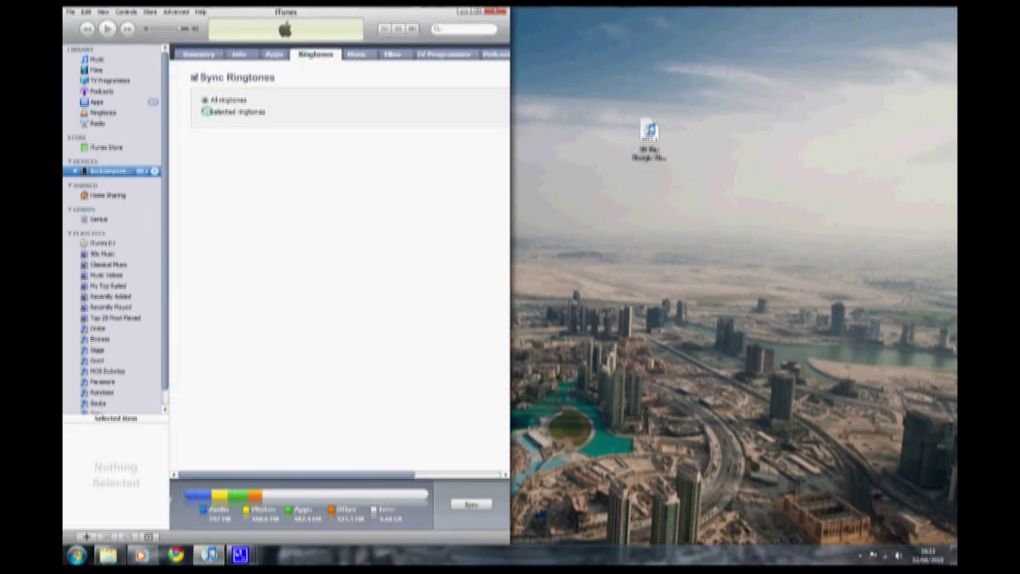